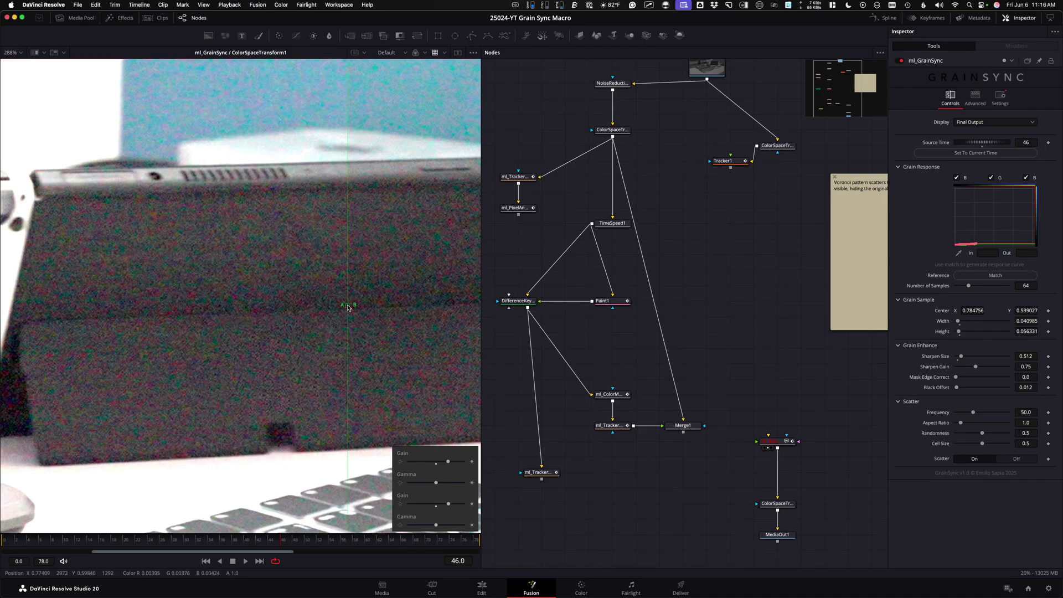
# Wipe-compare the grained result against the original logo plate, then view ml_GrainSync alone without the split
pyautogui.moveTo(348, 307); pyautogui.dragTo(337, 330)
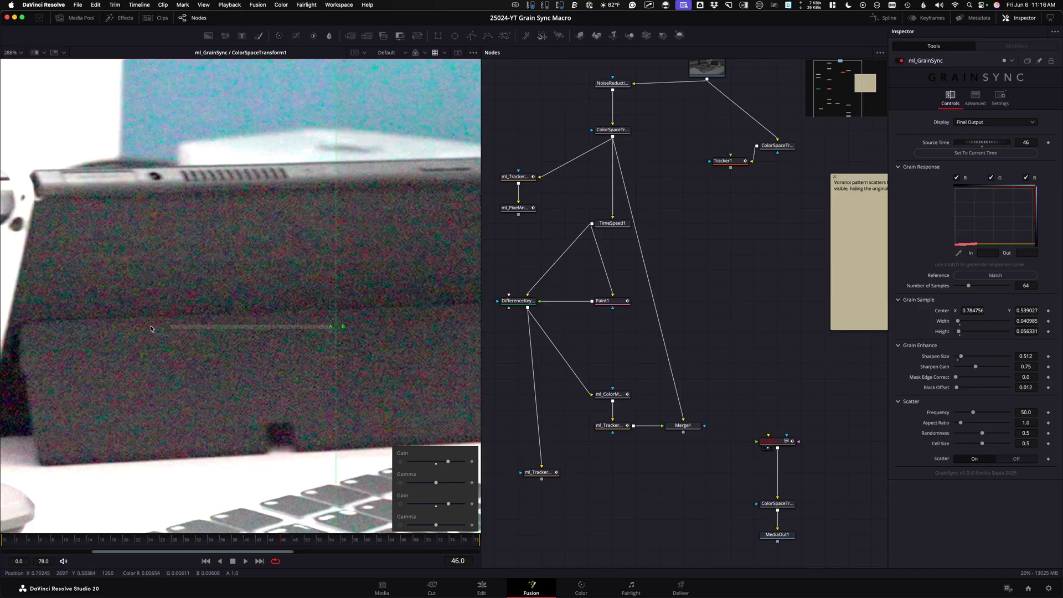
pyautogui.moveTo(334, 330)
pyautogui.mouseDown()
pyautogui.moveTo(157, 333)
pyautogui.moveTo(330, 334)
pyautogui.mouseUp()
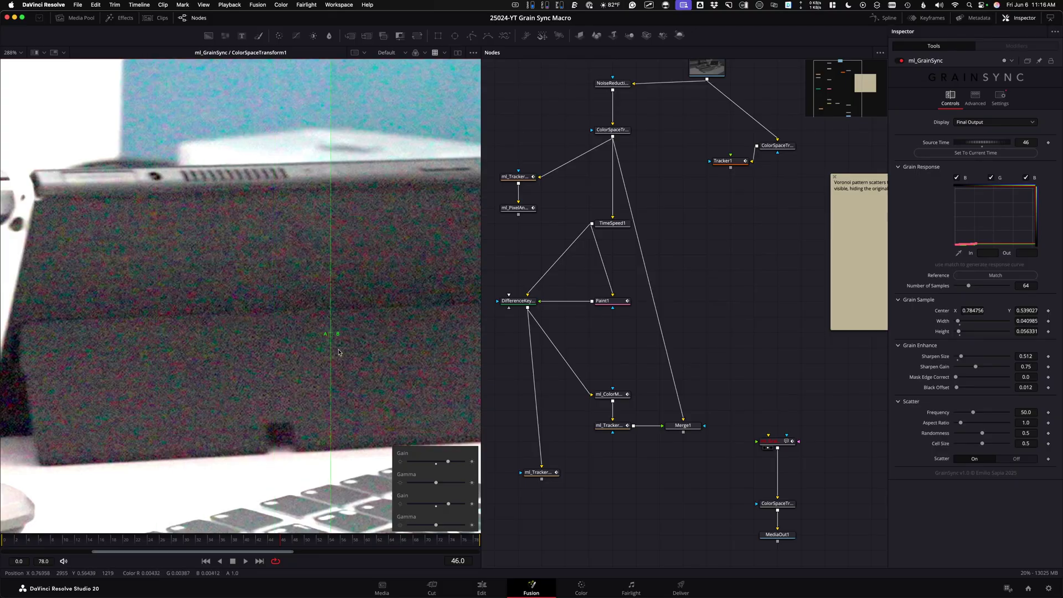
pyautogui.click(775, 441)
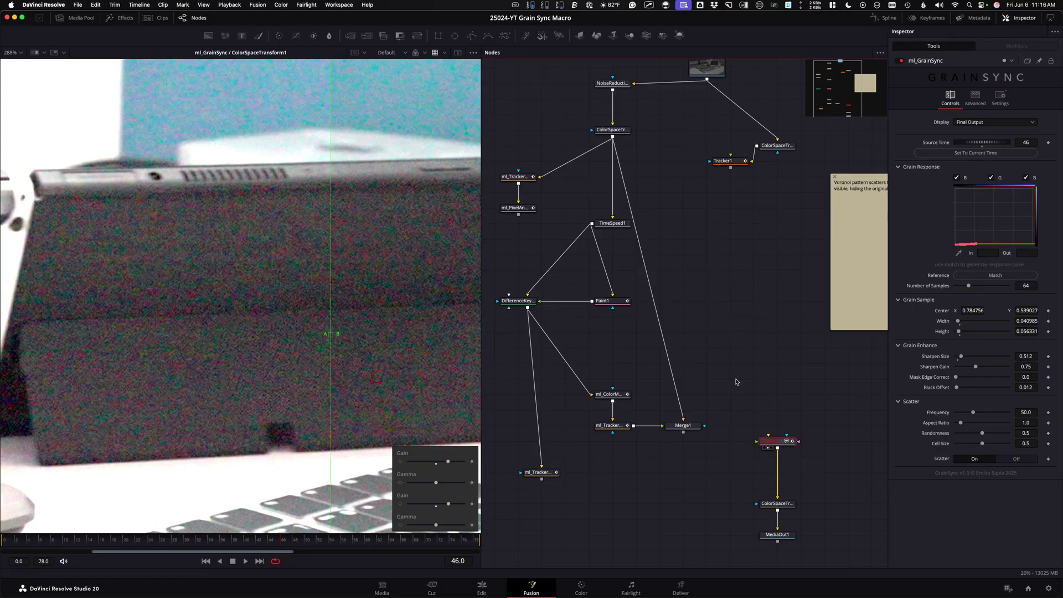
pyautogui.press('/')
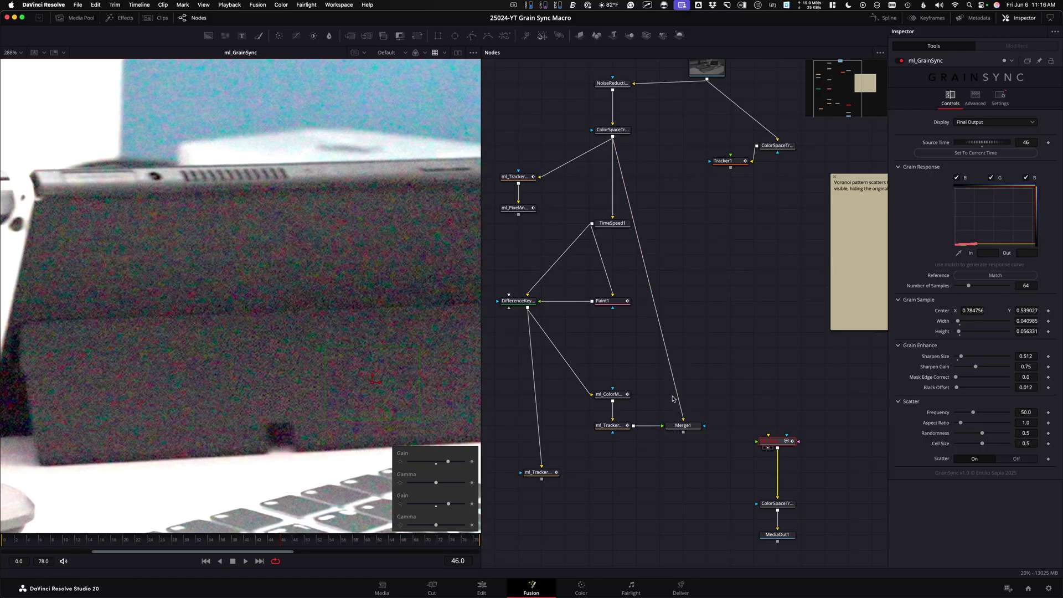
# Check Merge1's logo-free composite, then wire it into ml_GrainSync's Comp Input
pyautogui.click(683, 427)
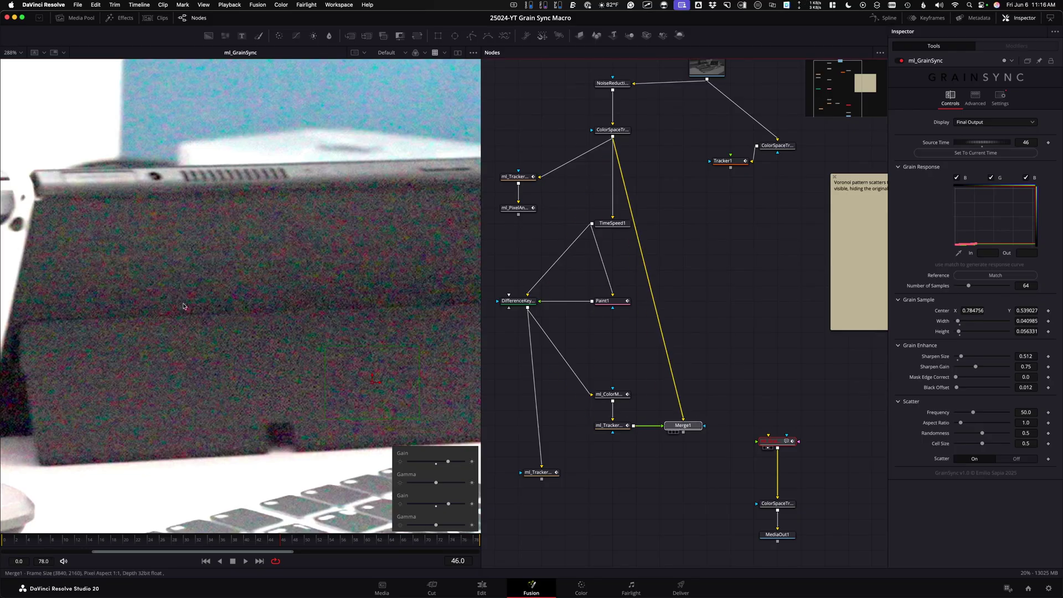
pyautogui.moveTo(184, 306); pyautogui.dragTo(188, 310)
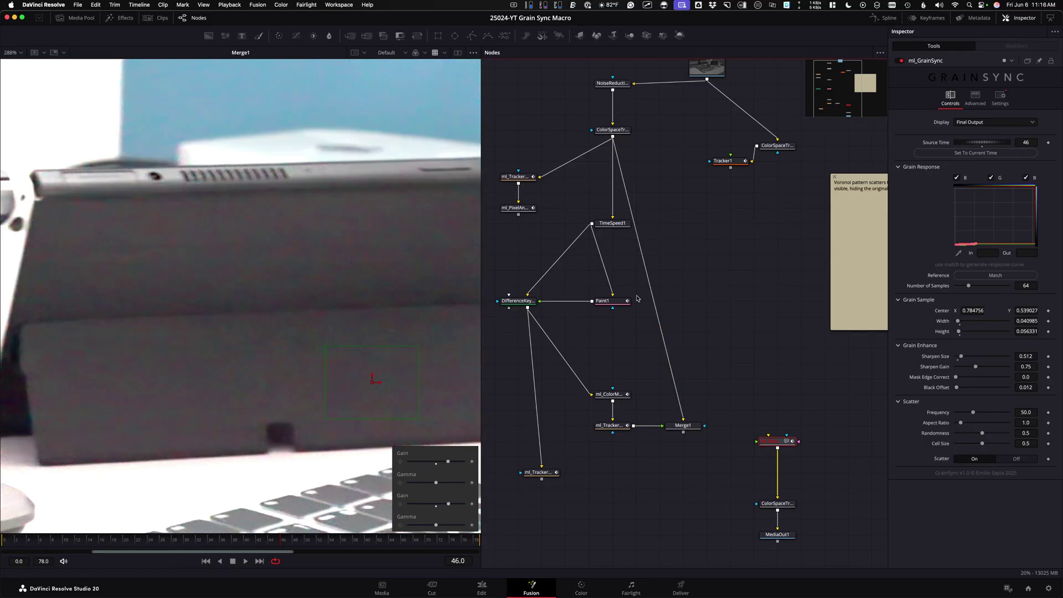
pyautogui.click(616, 131)
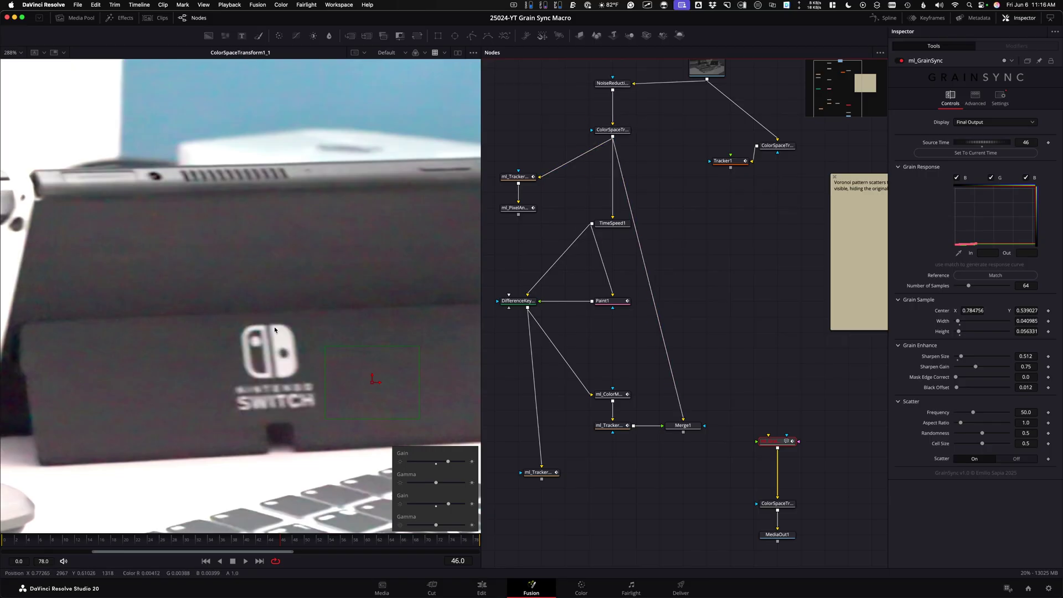
pyautogui.click(97, 317)
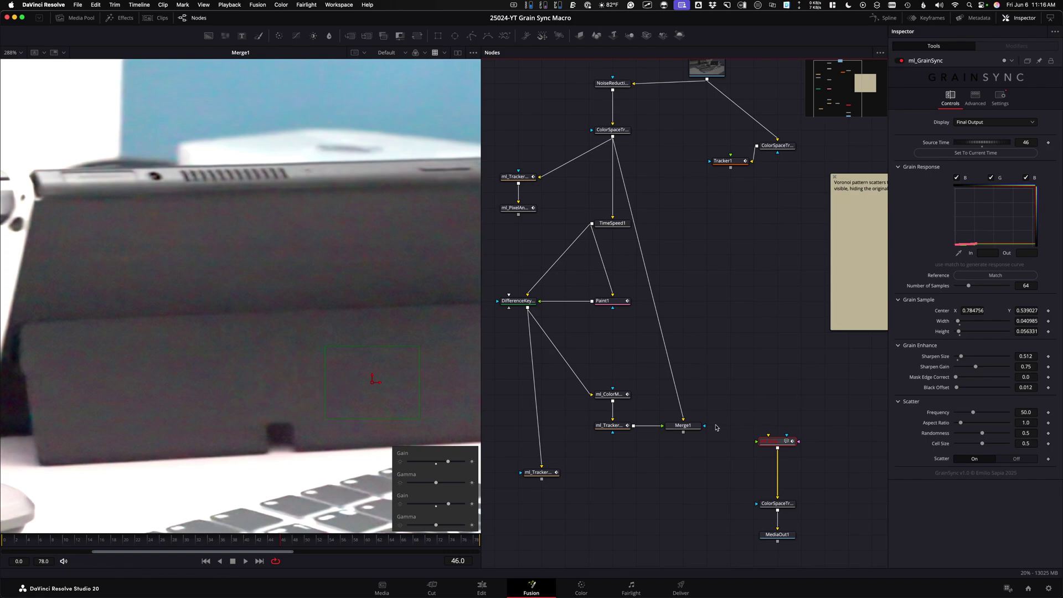
pyautogui.moveTo(684, 433); pyautogui.dragTo(769, 445)
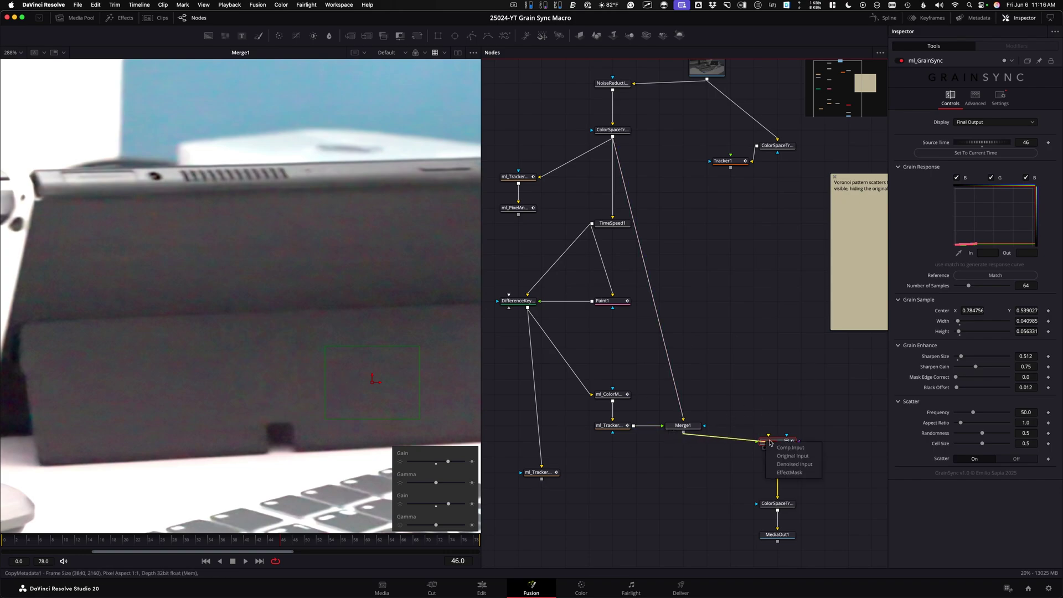
pyautogui.click(803, 451)
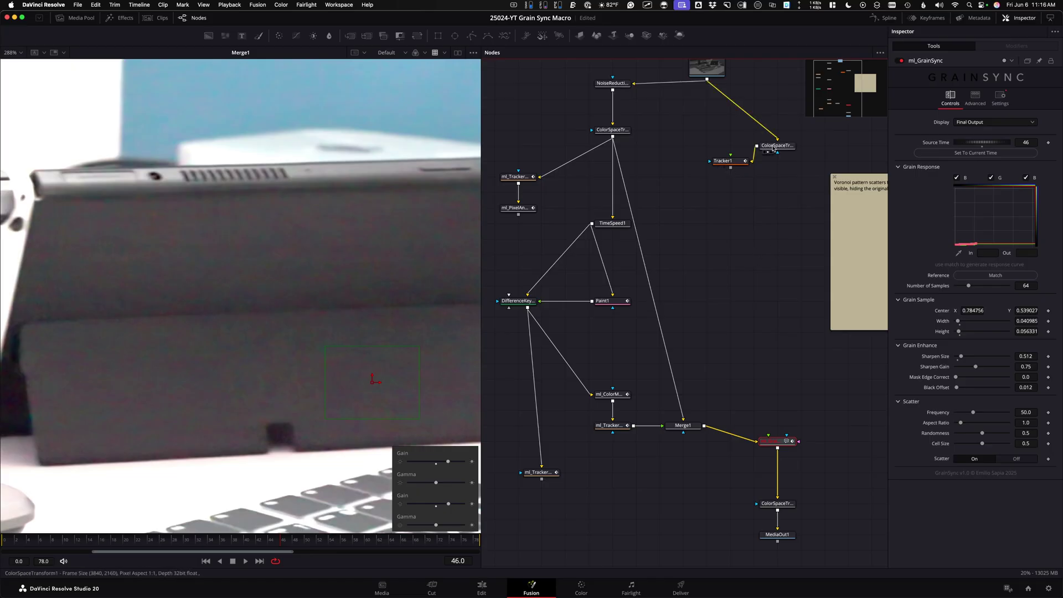
# Preview ColorSpaceTransform1 and connect it as ml_GrainSync's Original Input
pyautogui.moveTo(777, 146); pyautogui.dragTo(272, 233)
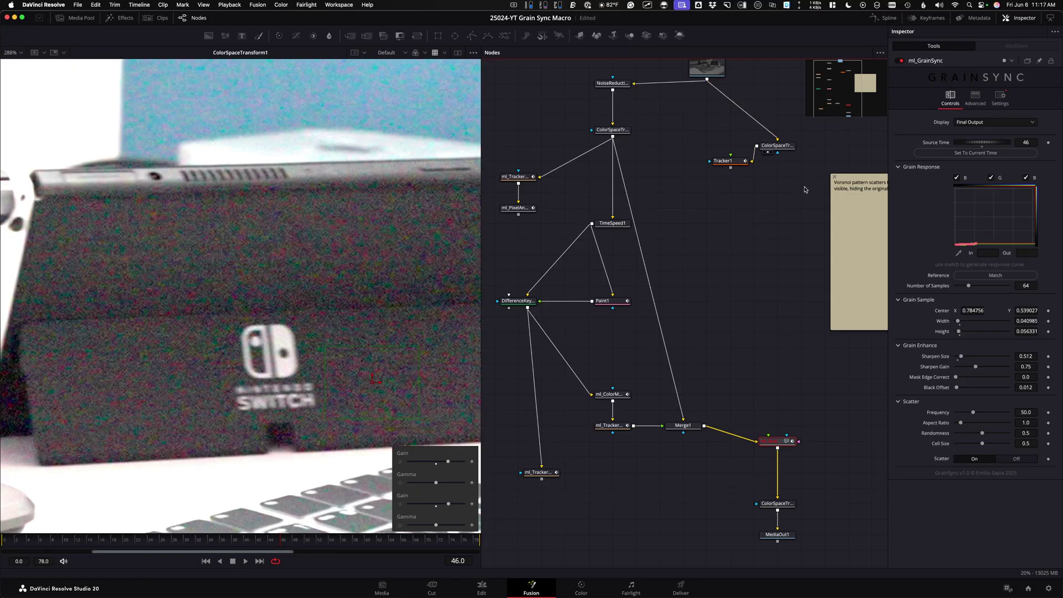
pyautogui.moveTo(758, 148); pyautogui.dragTo(778, 441)
pyautogui.click(800, 445)
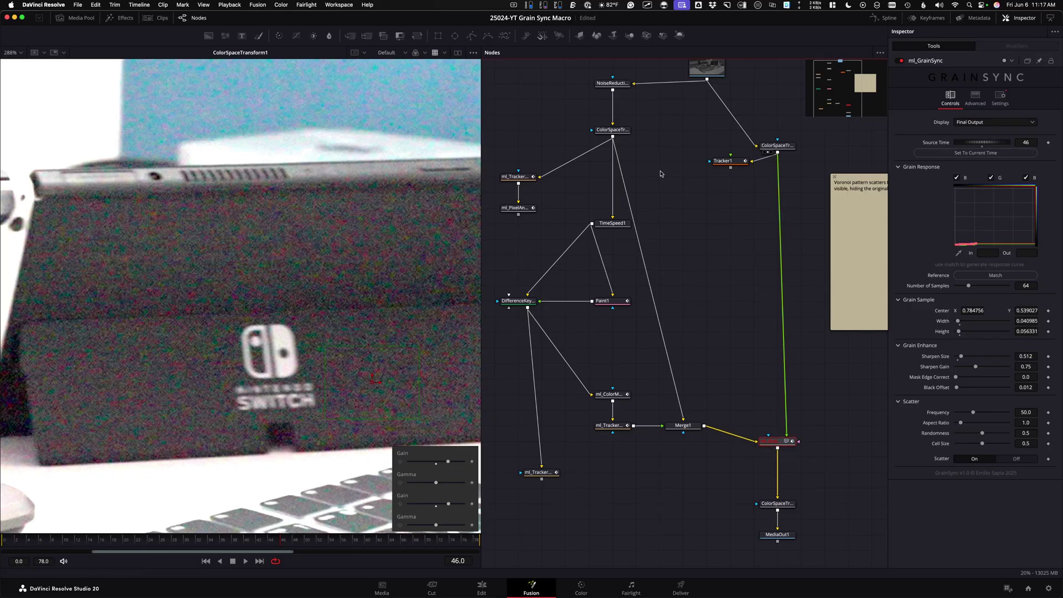
# Connect ColorSpaceTransform1_1 as the Denoised Input and view the regrained ml_GrainSync output
pyautogui.moveTo(612, 130); pyautogui.dragTo(248, 290)
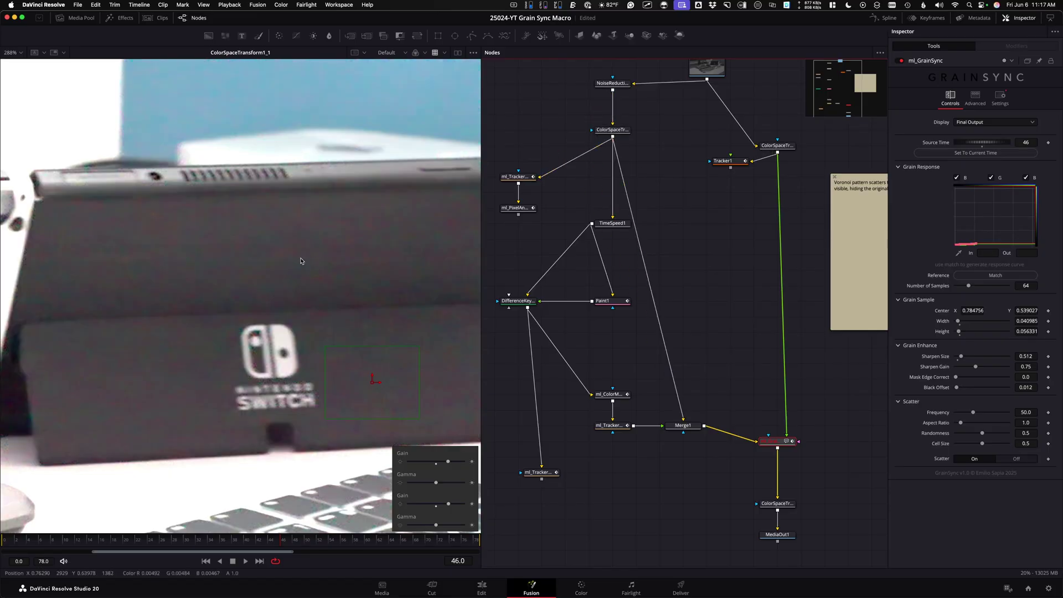
pyautogui.moveTo(614, 138); pyautogui.dragTo(779, 442)
pyautogui.click(807, 462)
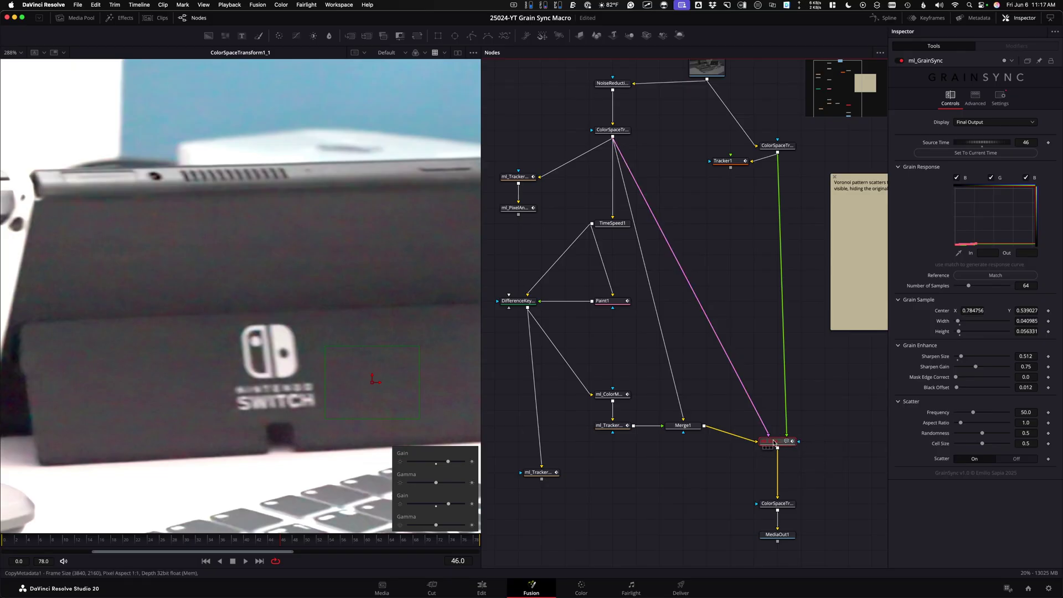
pyautogui.press('1')
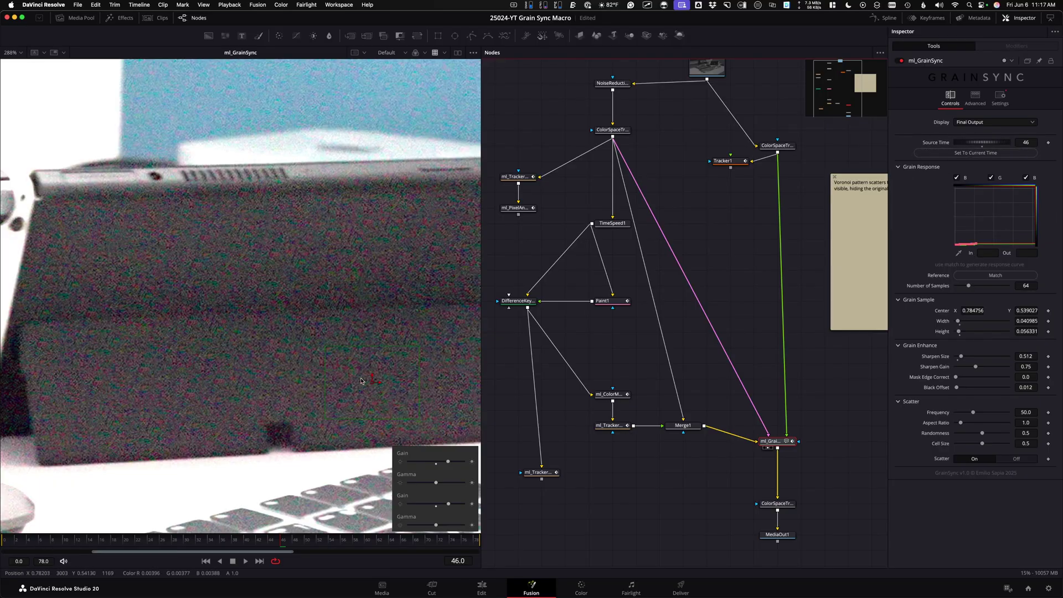
# Pan and scroll the viewer to inspect the regrained laptop-stand area in the Final Output
pyautogui.moveTo(367, 385)
pyautogui.mouseDown()
pyautogui.moveTo(286, 374)
pyautogui.moveTo(328, 375)
pyautogui.moveTo(329, 362)
pyautogui.mouseUp()
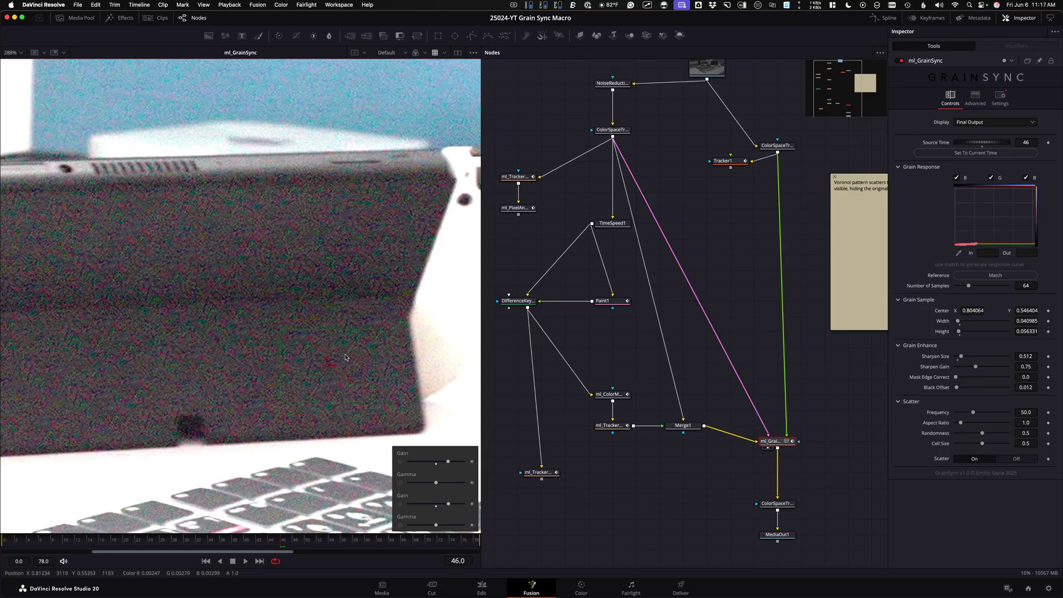
pyautogui.hscroll(-3, 349, 354)
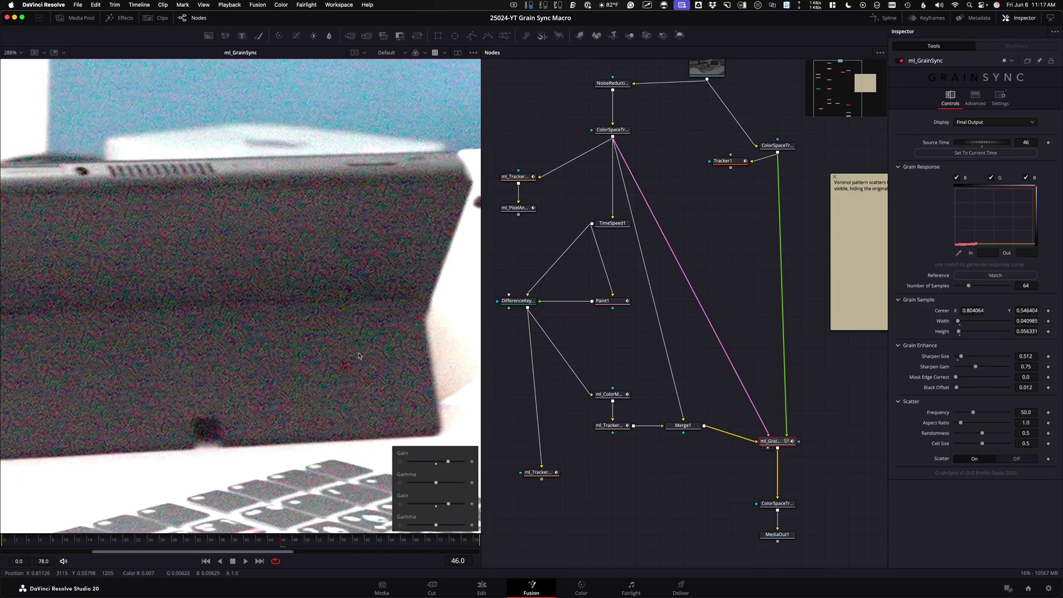
pyautogui.hscroll(-5, 206, 379)
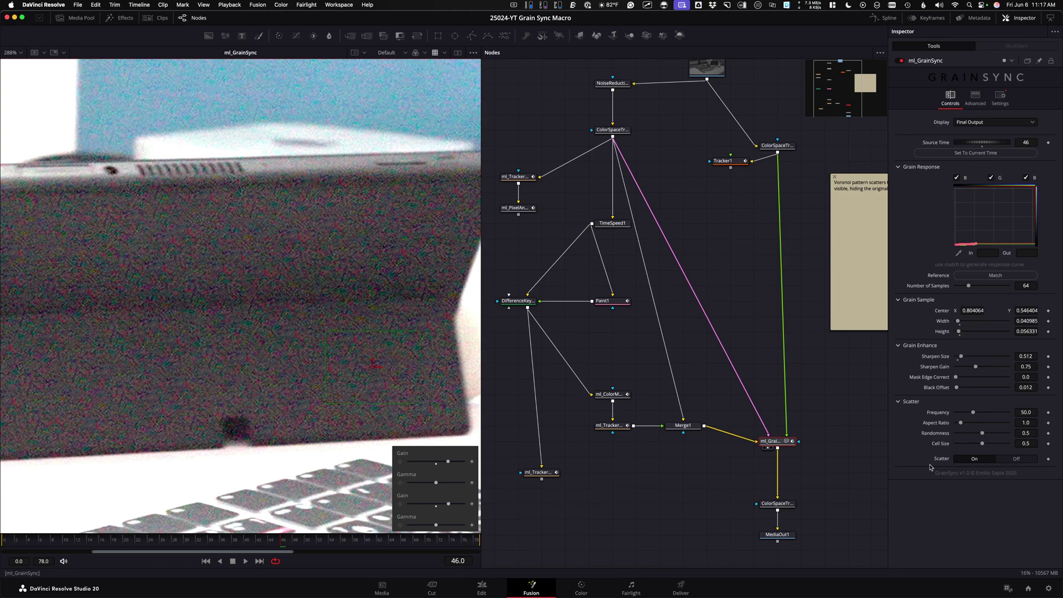
pyautogui.click(1016, 463)
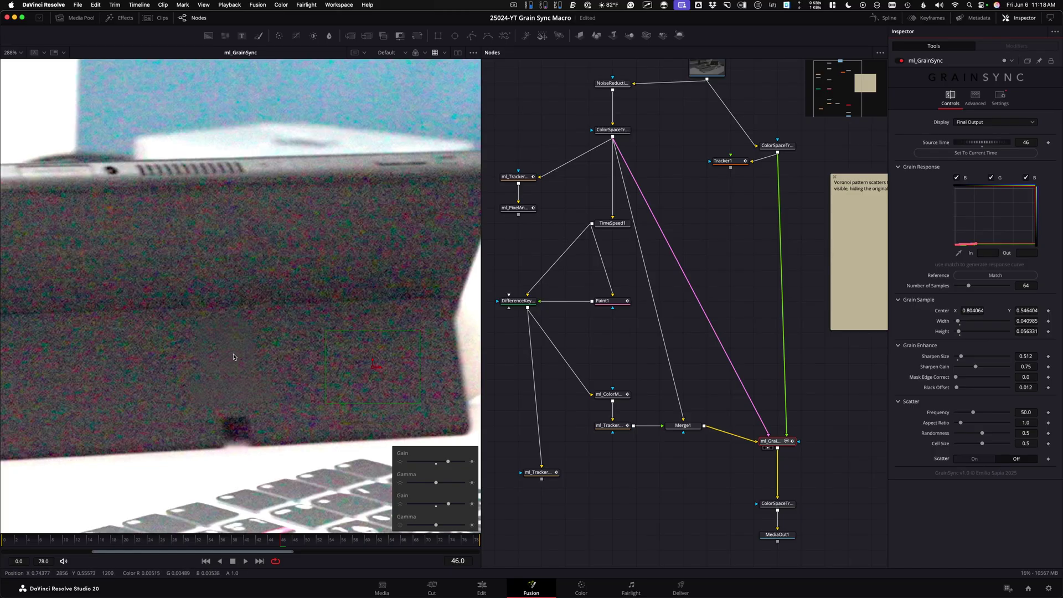
pyautogui.scroll(3, 222, 344)
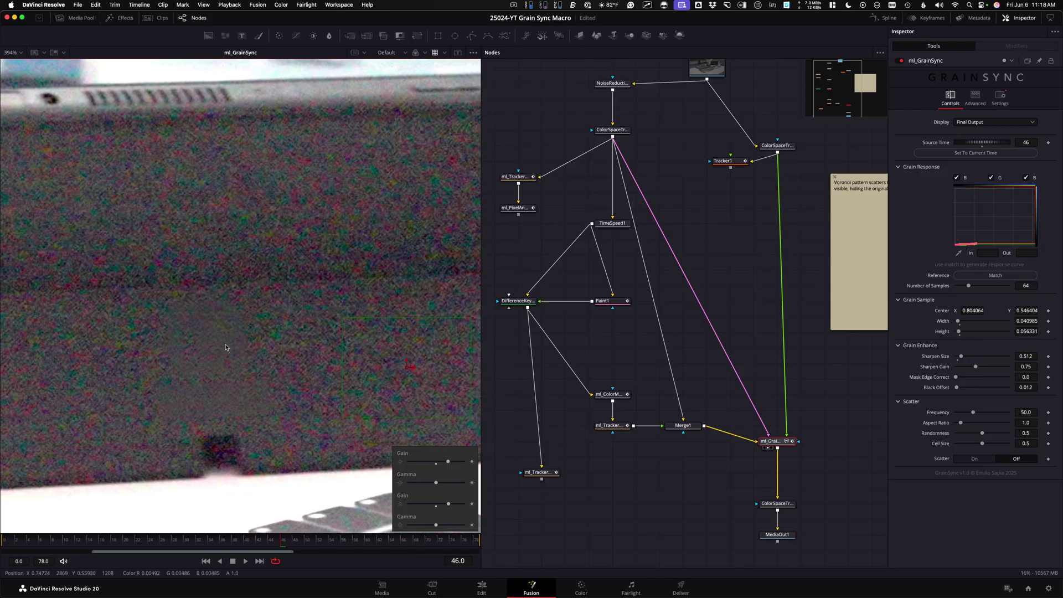
pyautogui.scroll(-3, 225, 339)
pyautogui.click(975, 459)
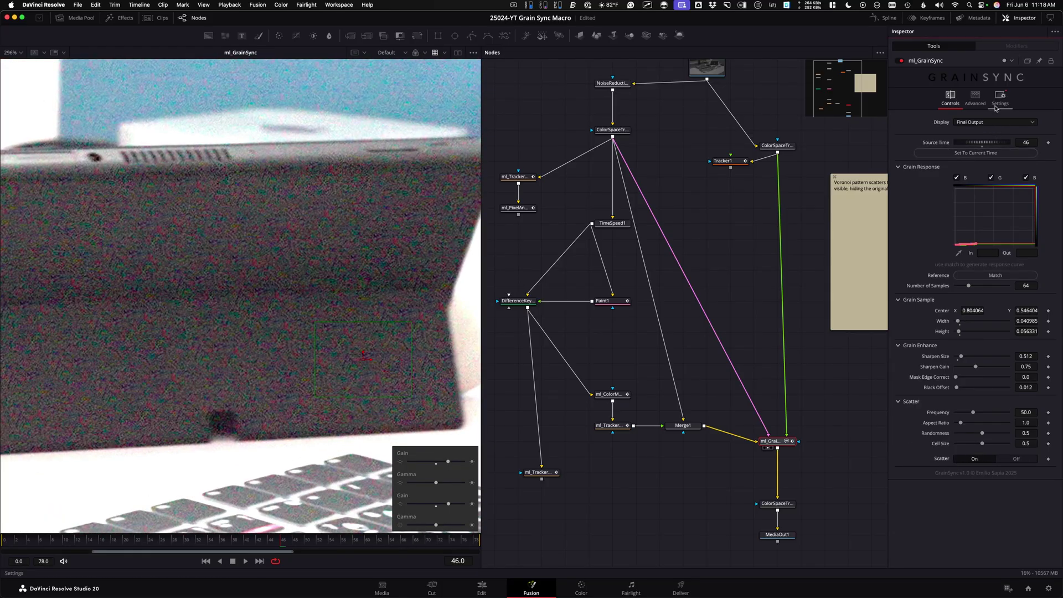
pyautogui.click(976, 97)
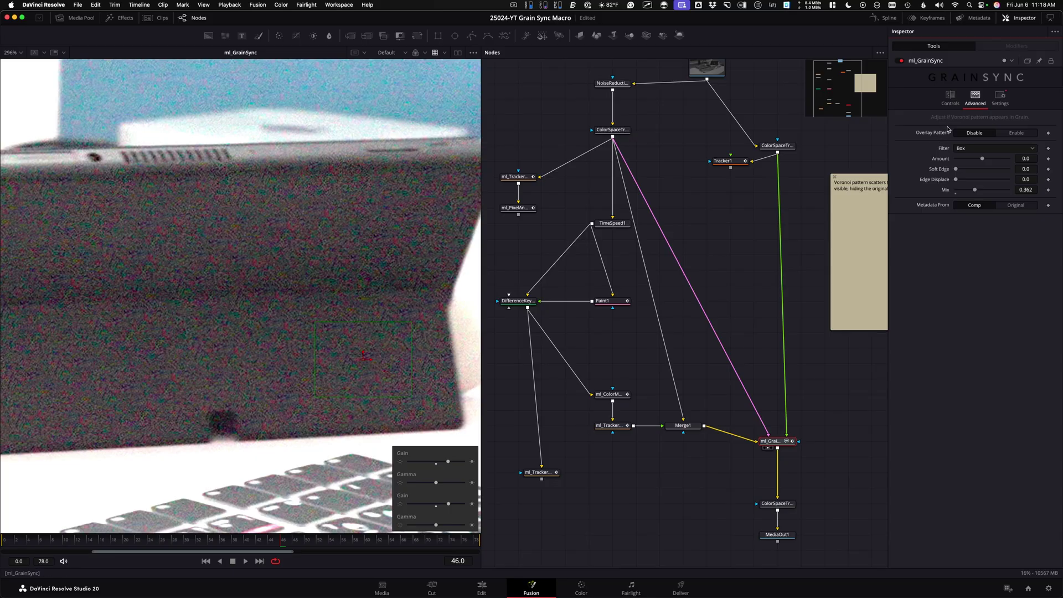
pyautogui.click(950, 98)
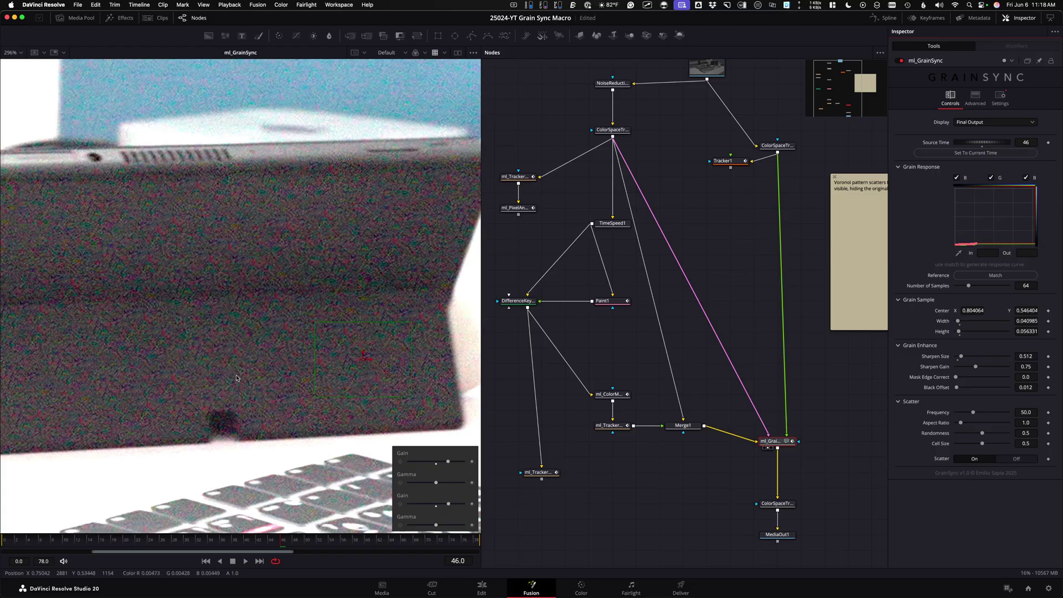
pyautogui.click(768, 151)
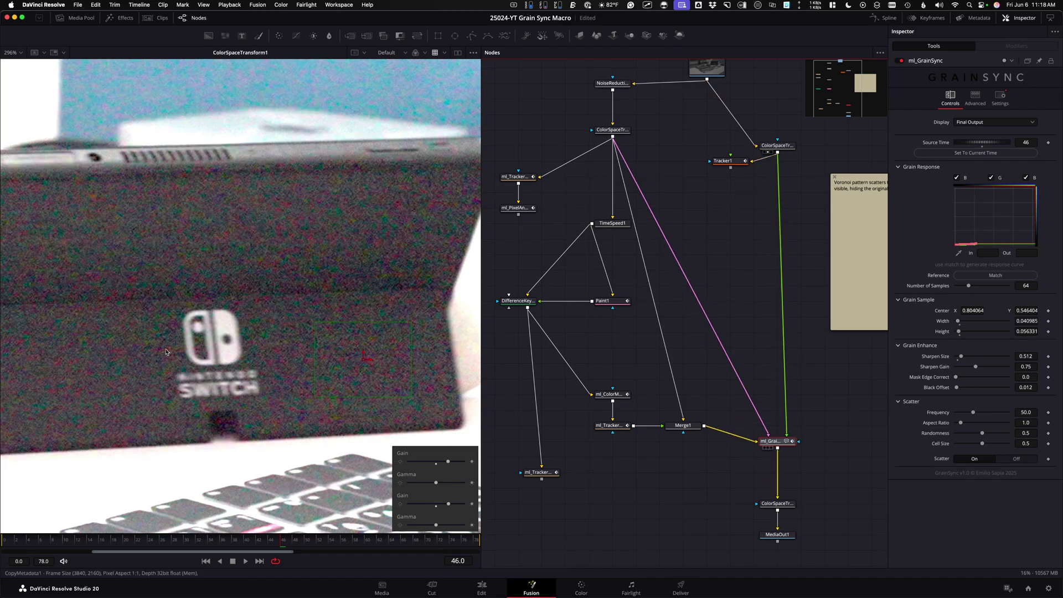
# Wire the lower ml_TrackerTool1_2 output into ml_GrainSync's Effect Mask, then split-compare against ColorSpaceTransform1
pyautogui.press('1')
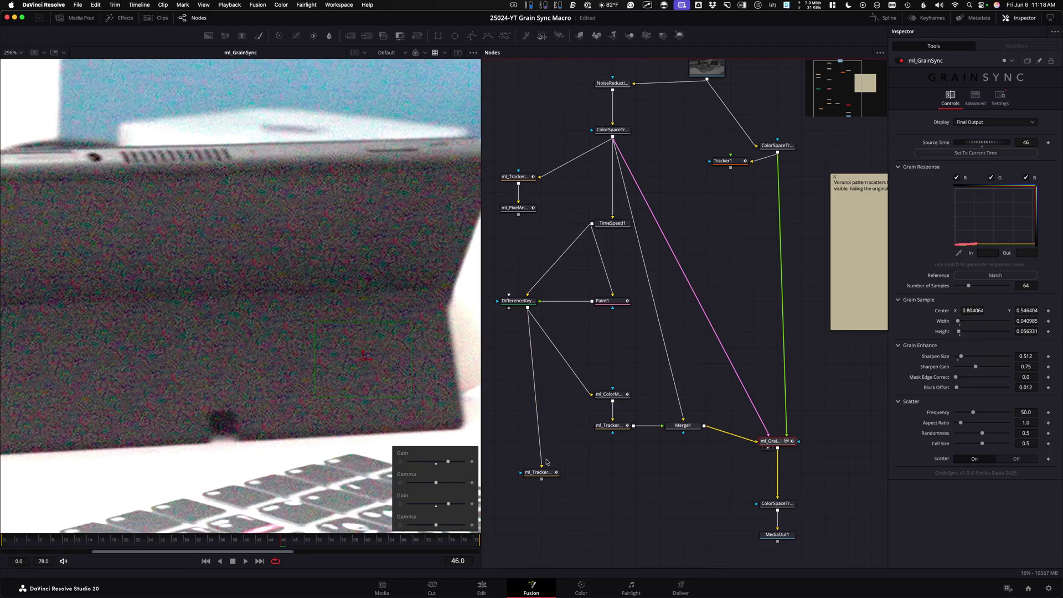
pyautogui.moveTo(543, 473); pyautogui.dragTo(214, 357)
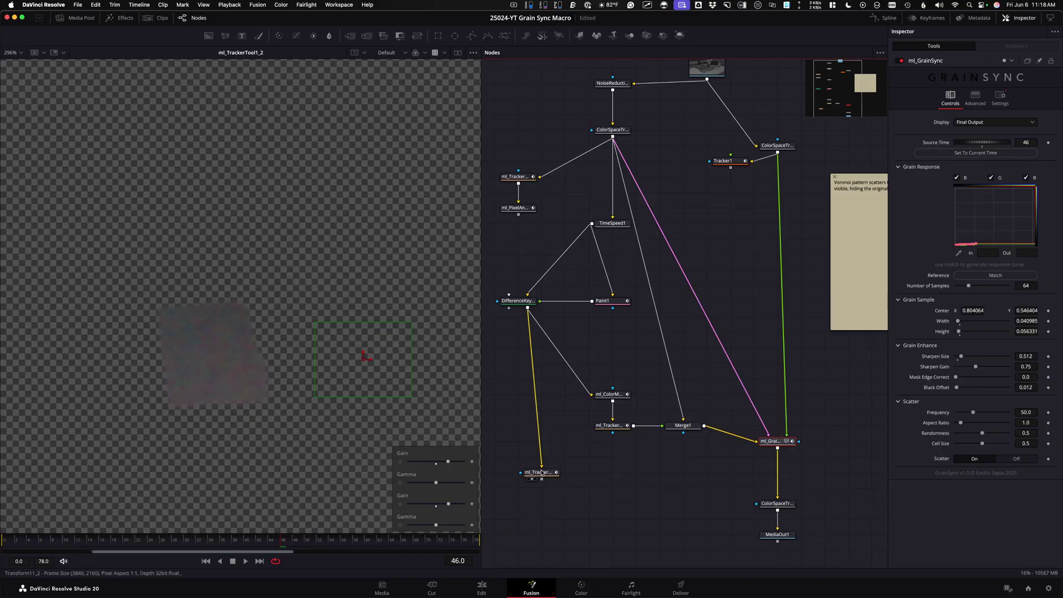
pyautogui.moveTo(542, 480); pyautogui.dragTo(798, 474)
pyautogui.press('1')
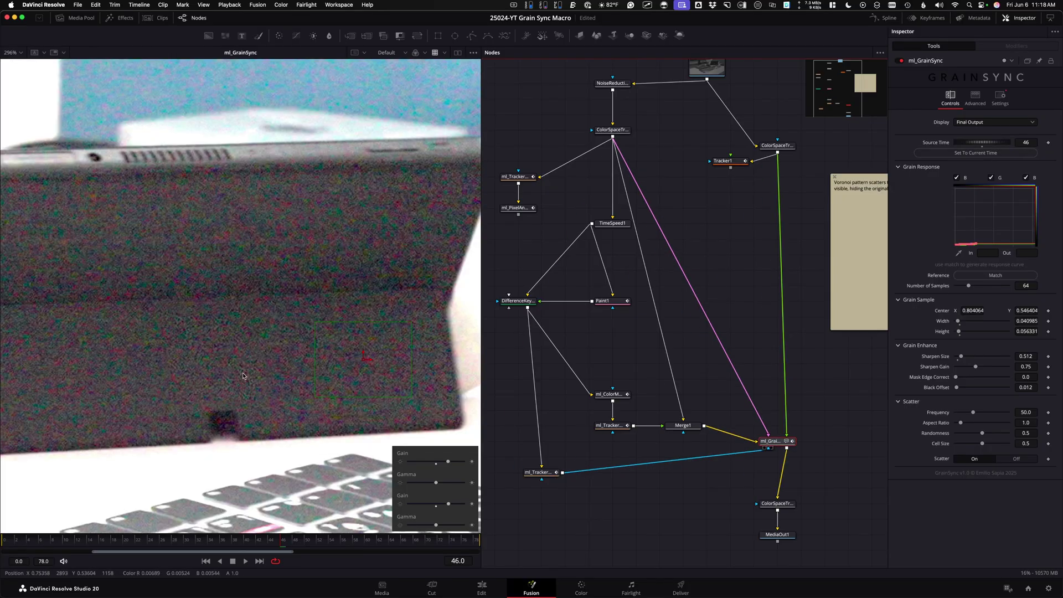
pyautogui.press('.')
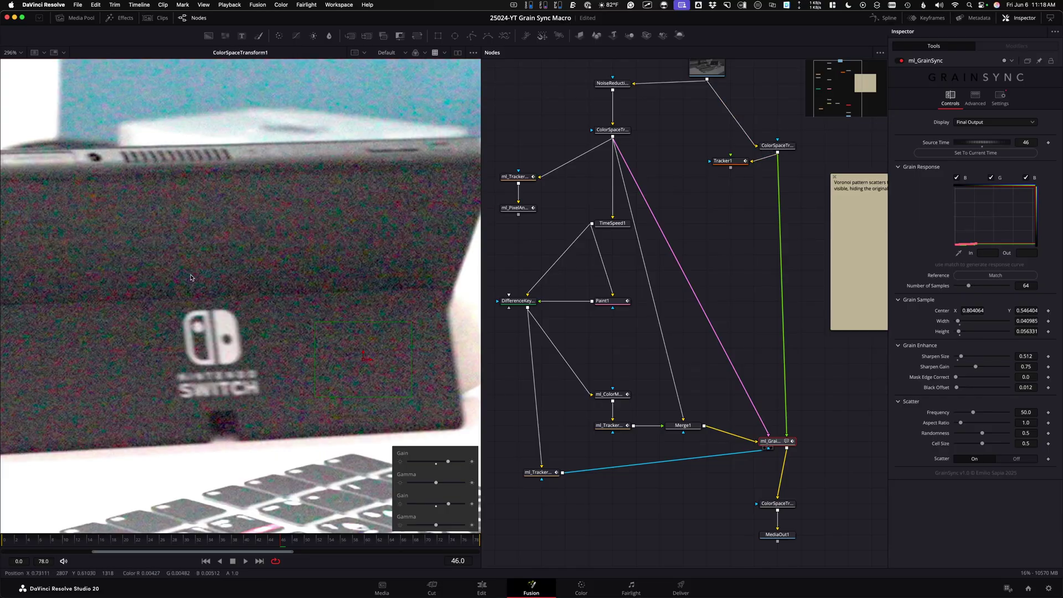
pyautogui.press('/')
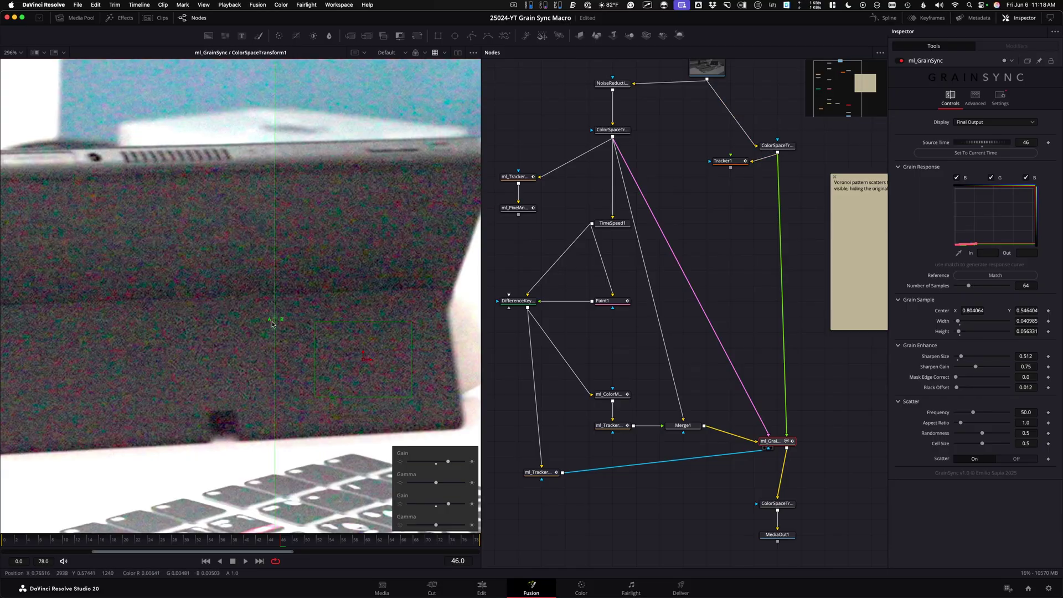
# Slide the wipe divider to compare the regrained stand with the original Switch logo, then zoom out
pyautogui.moveTo(274, 321); pyautogui.dragTo(206, 326)
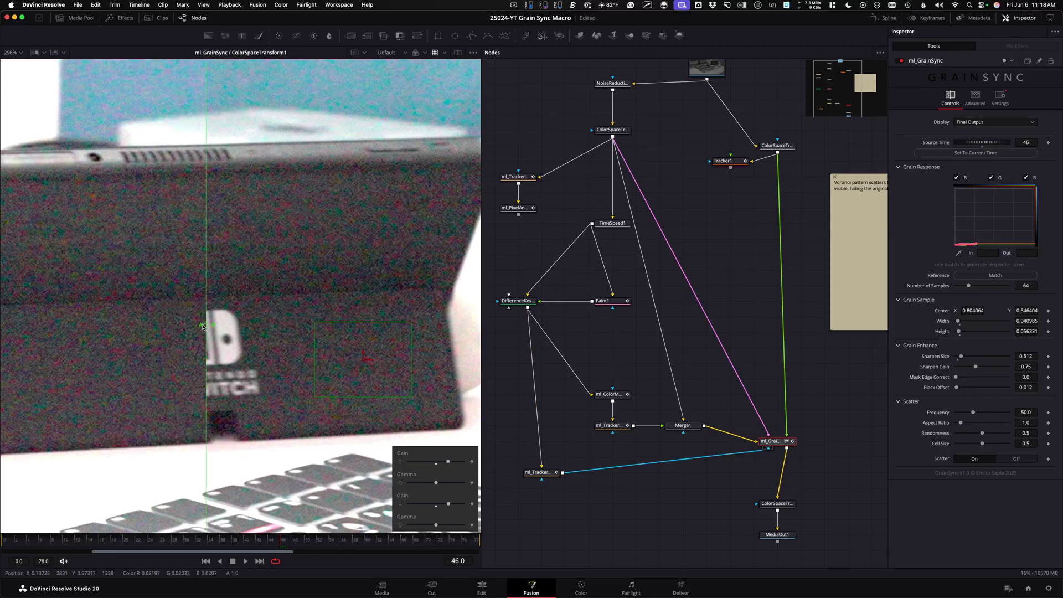
pyautogui.moveTo(209, 325); pyautogui.dragTo(133, 321)
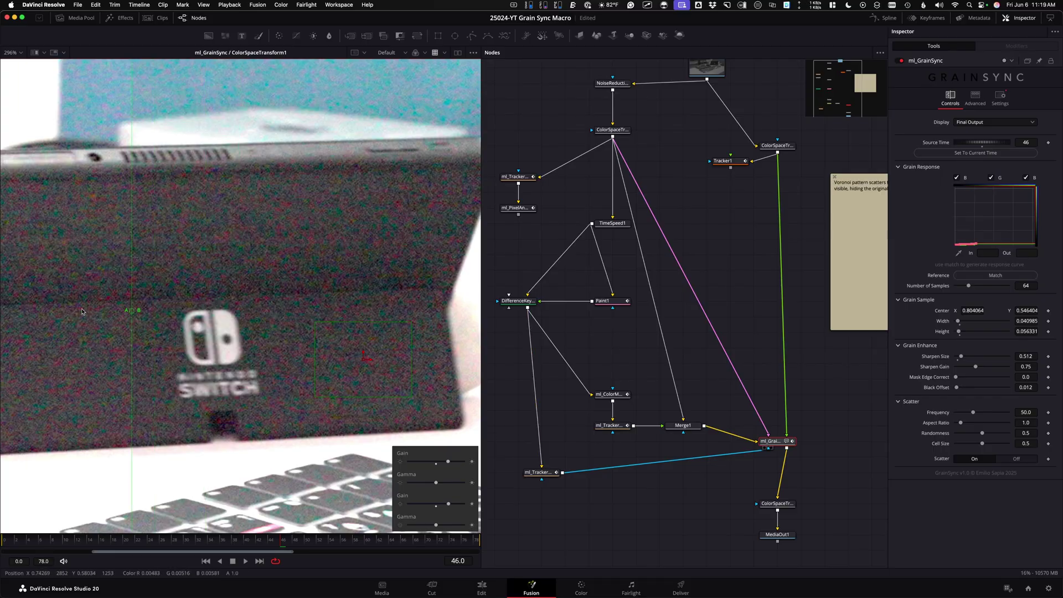
pyautogui.moveTo(227, 321); pyautogui.dragTo(238, 320)
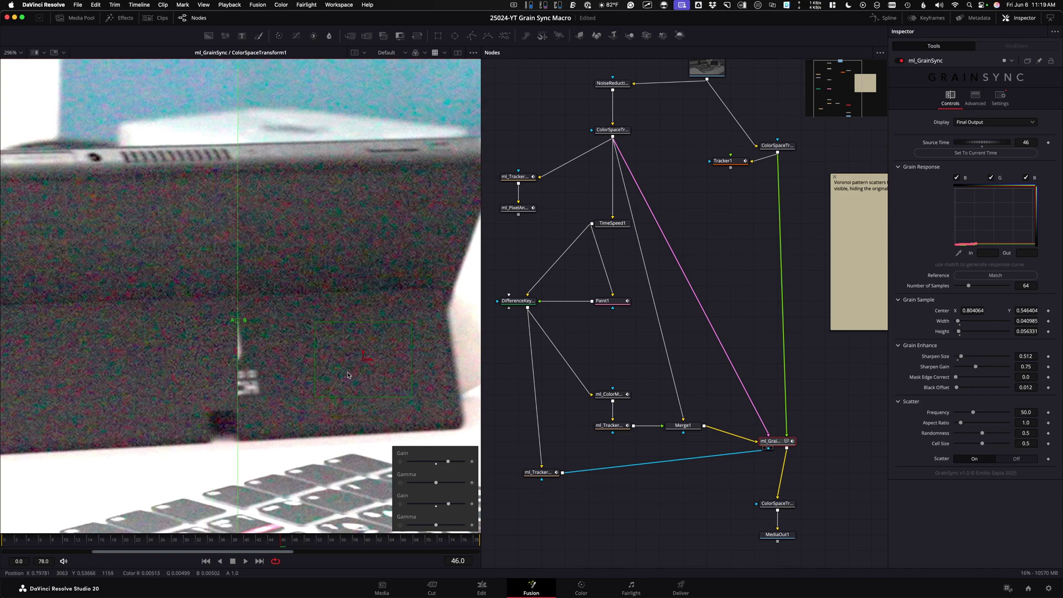
pyautogui.scroll(5, 752, 421)
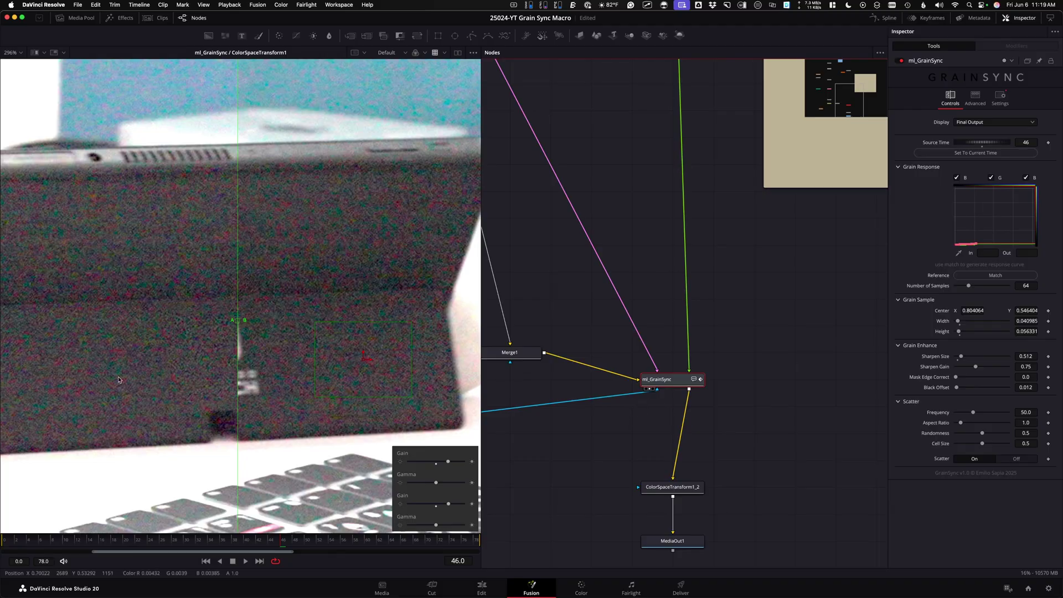
pyautogui.scroll(3, 204, 375)
pyautogui.scroll(-3, 204, 375)
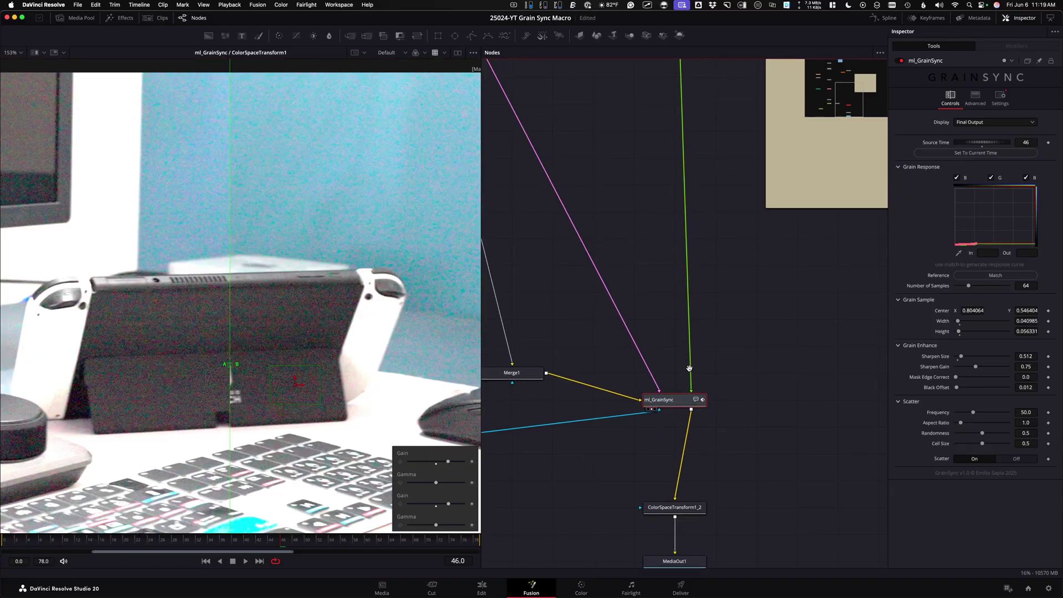
pyautogui.scroll(1, 561, 388)
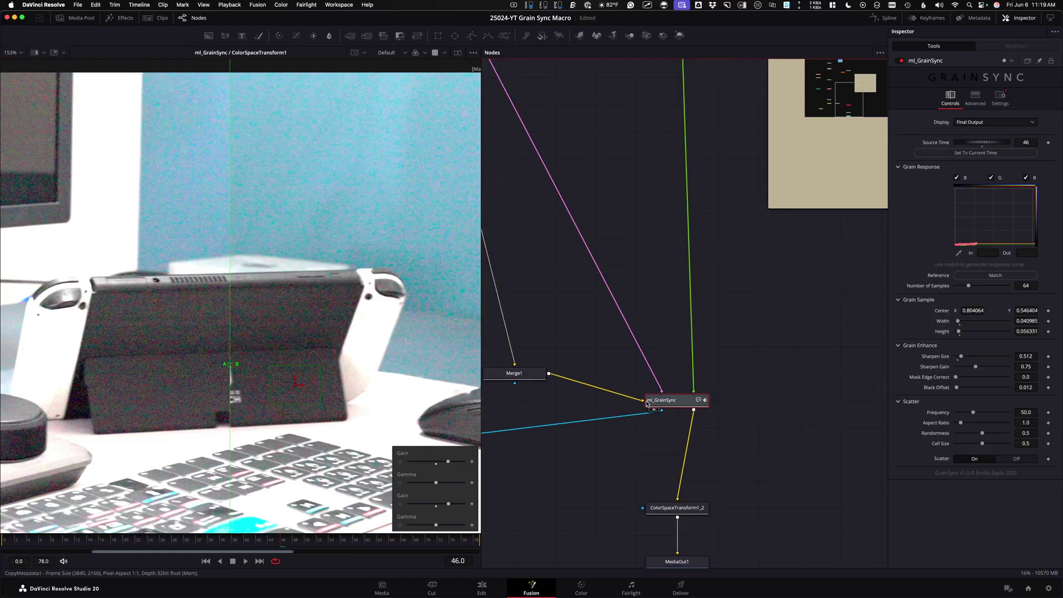